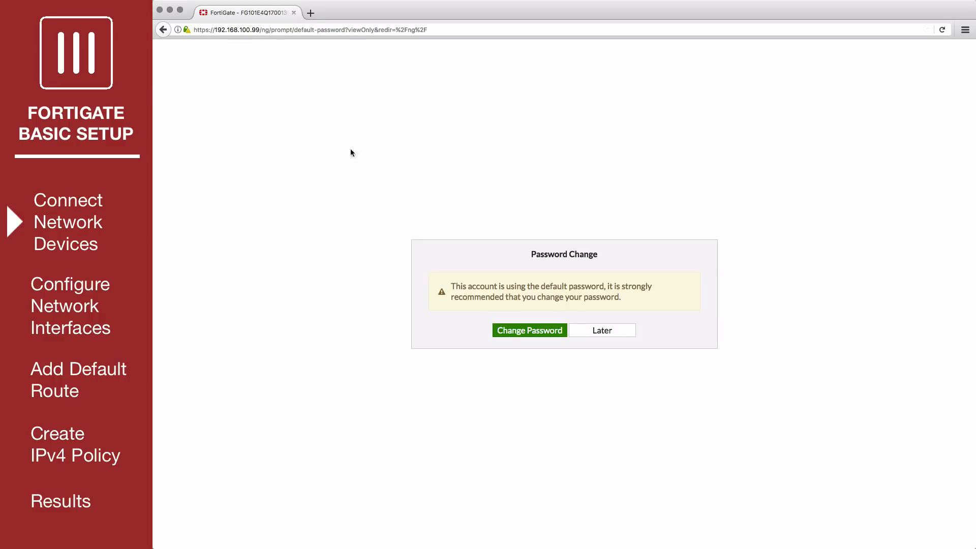
Skip the default admin password change so the FortiGate 101E dashboard loads
click(596, 330)
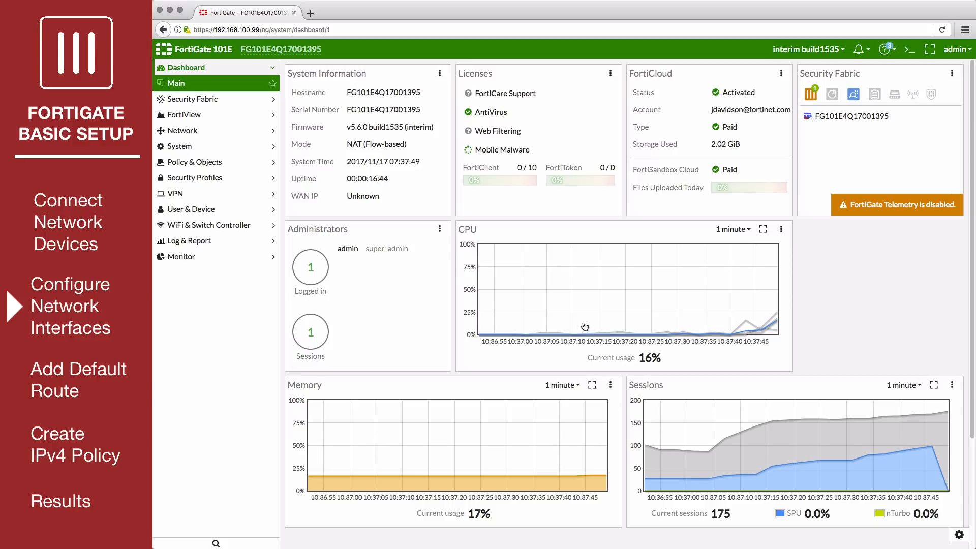
Switch wan1 from DHCP to Manual addressing at 172.25.176.36/255.255.255.0 and save it
click(247, 132)
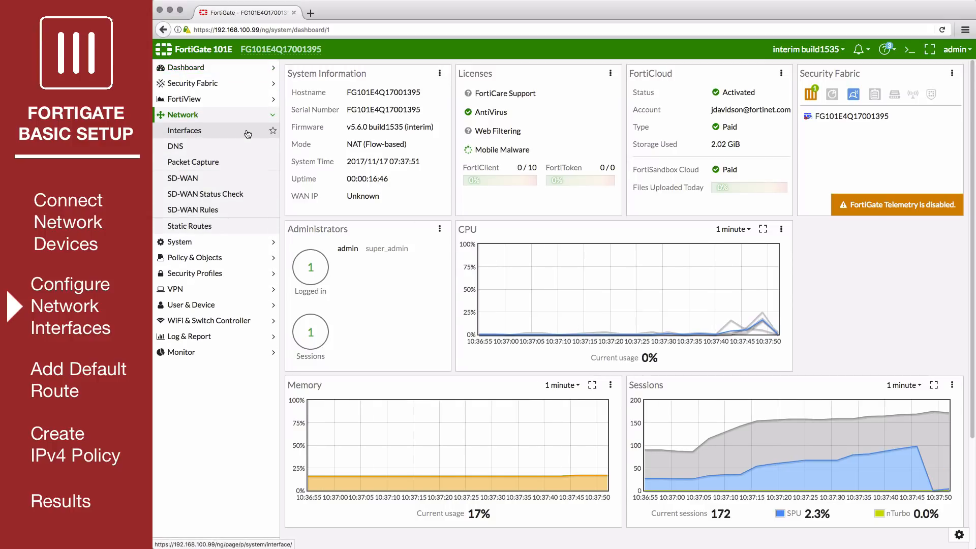
click(248, 133)
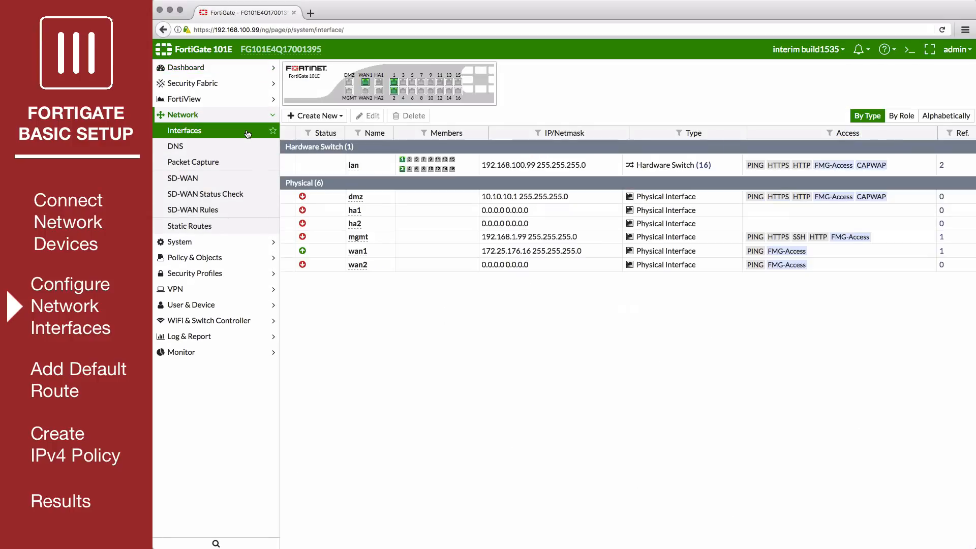
click(384, 256)
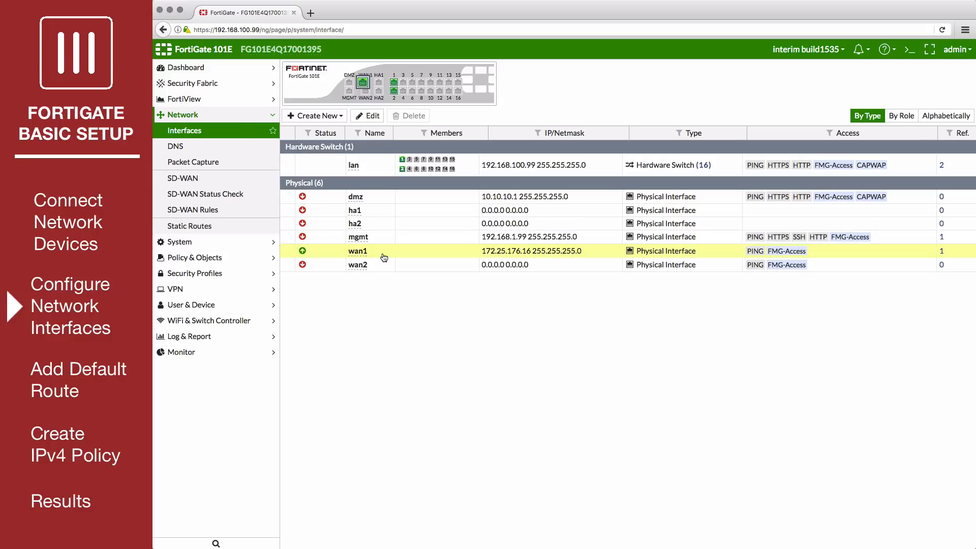
click(371, 116)
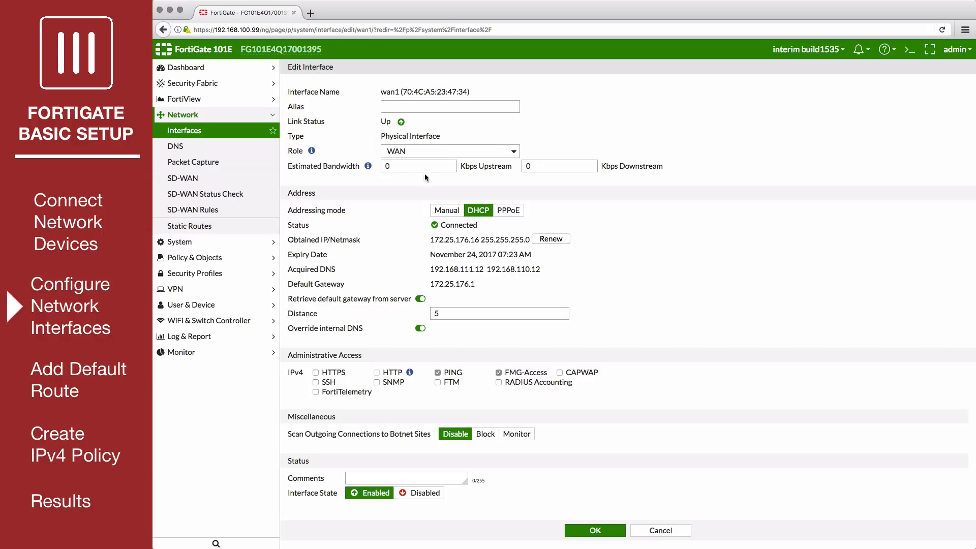
click(446, 211)
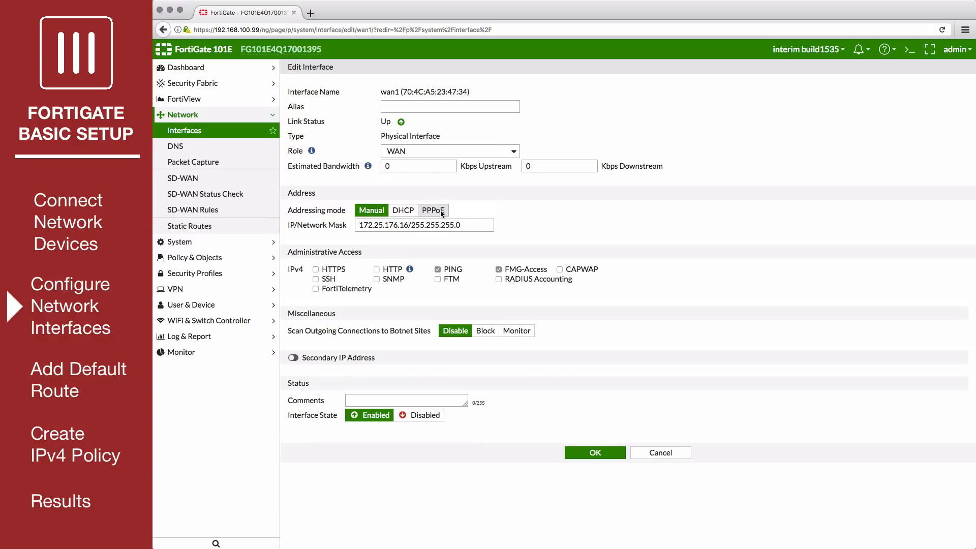
click(401, 225)
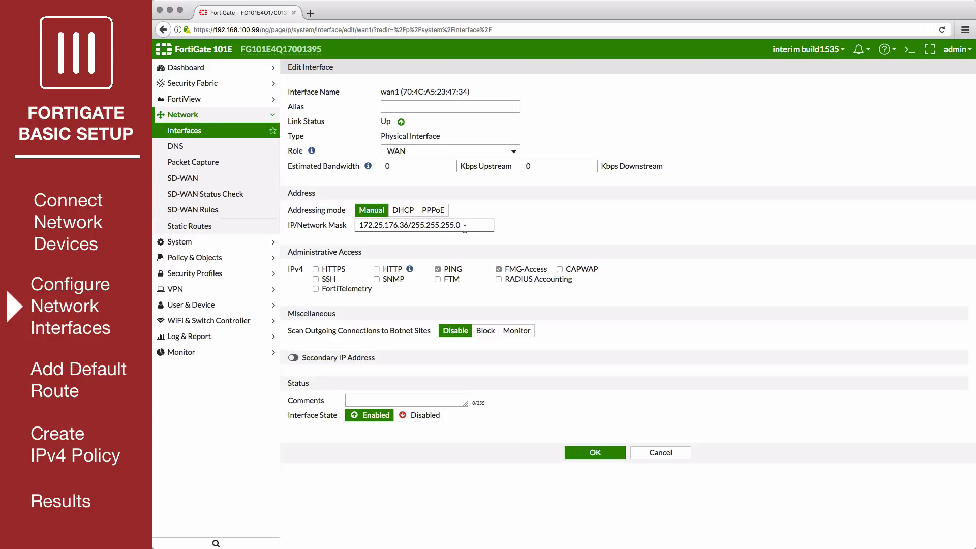
click(583, 452)
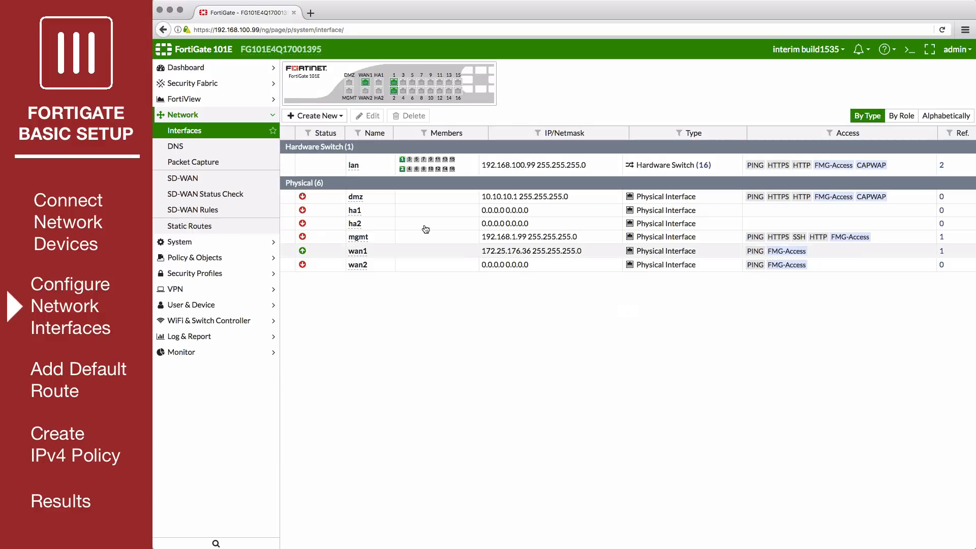
Change the lan interface address to 10.11.10.1/255.255.255.0
click(377, 171)
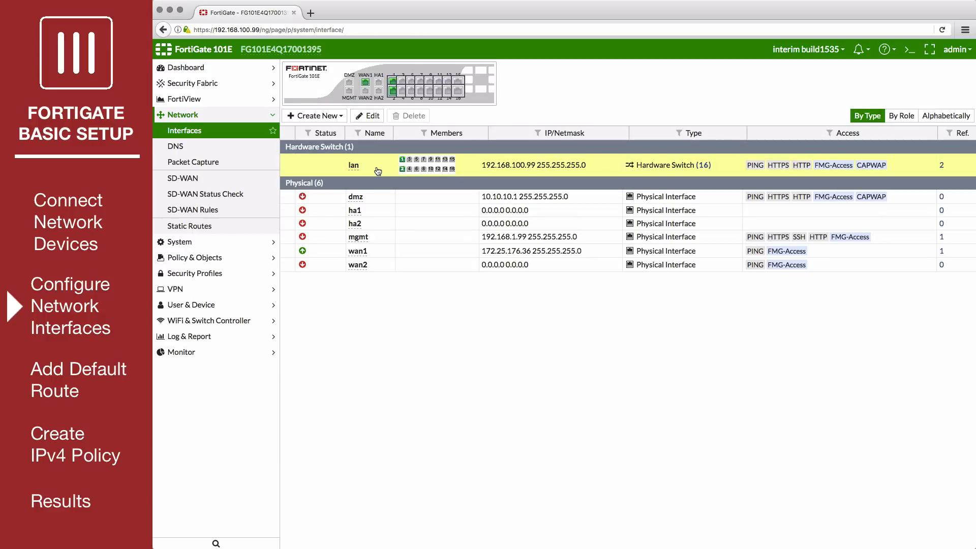
click(372, 119)
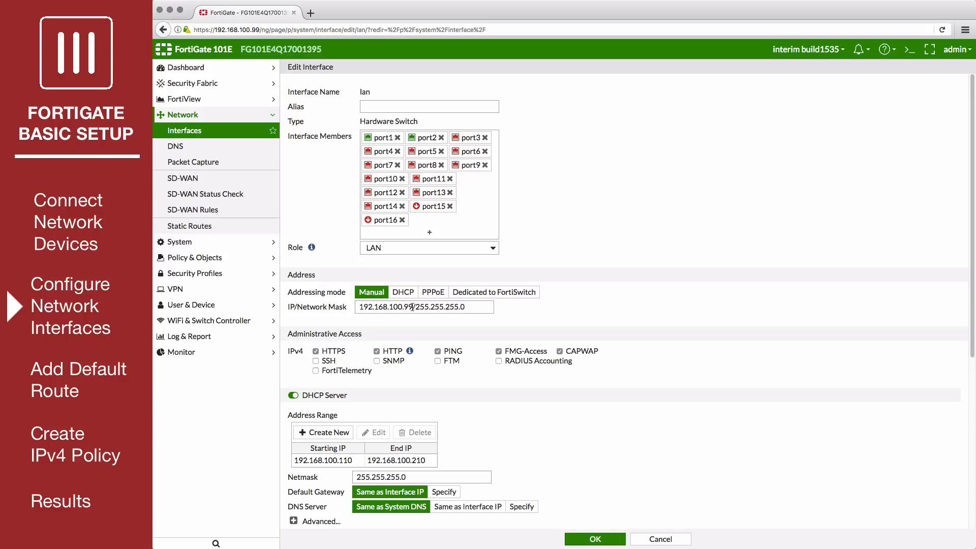
drag(412, 306, 357, 305)
text(10.11.10.1)
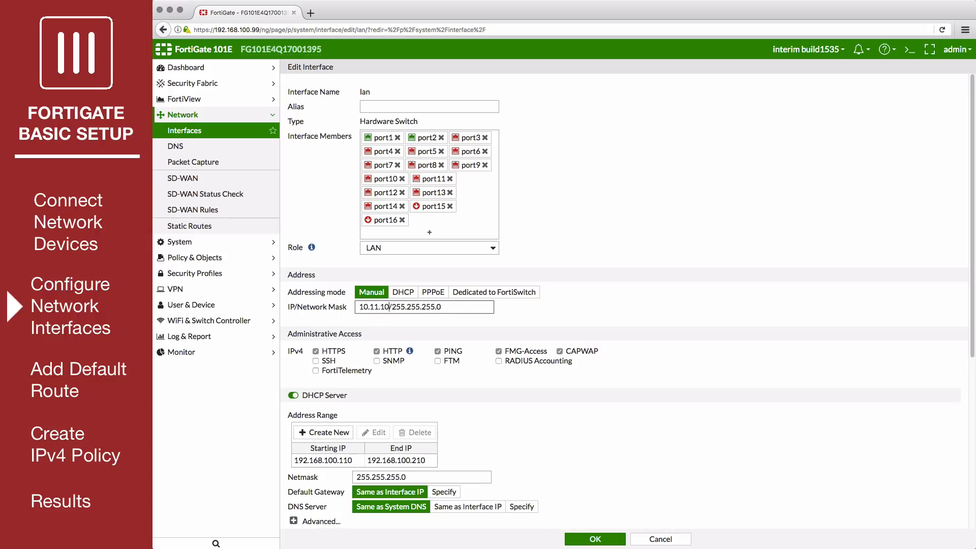
Replace the lan DHCP range with 10.11.10.2–10.11.10.254 and save the interface
scroll(349, 305, down, 5)
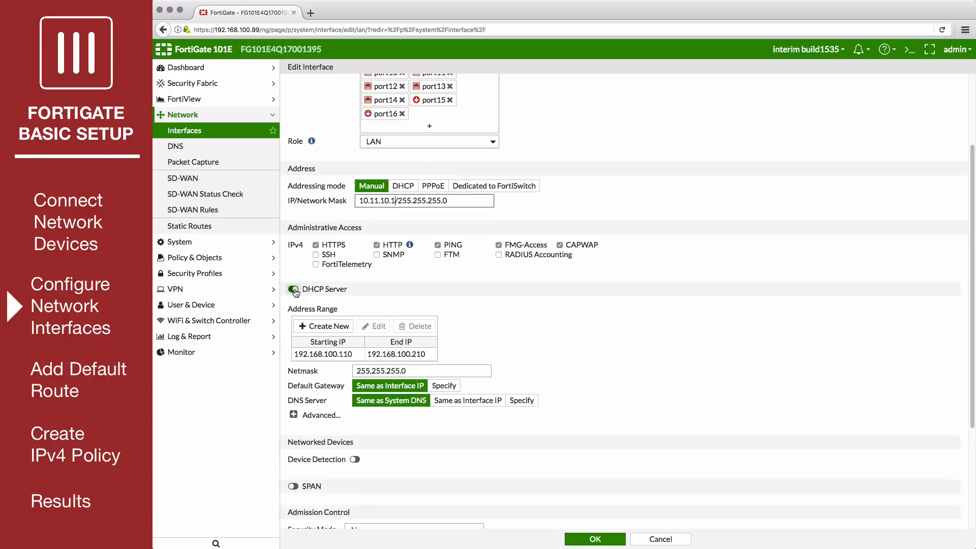
click(293, 289)
click(294, 289)
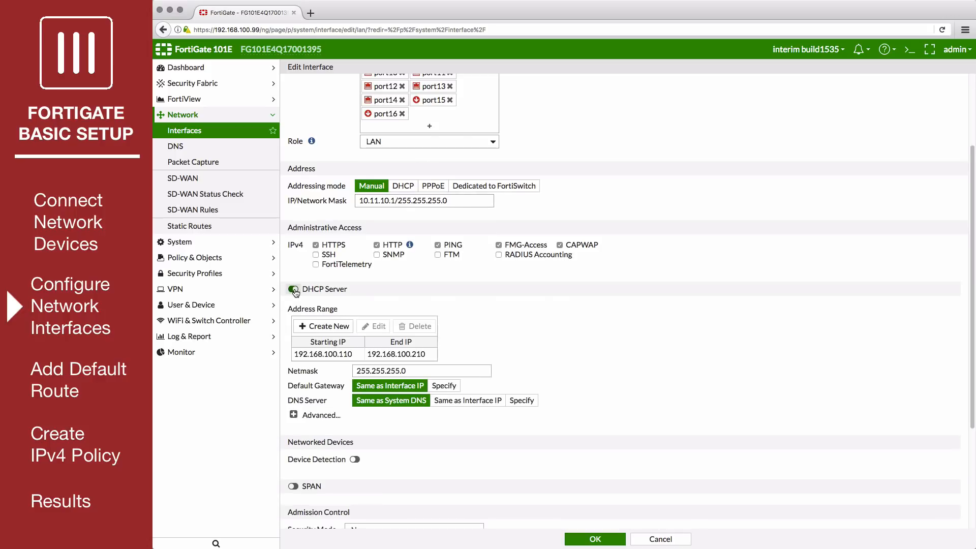
click(356, 357)
click(408, 327)
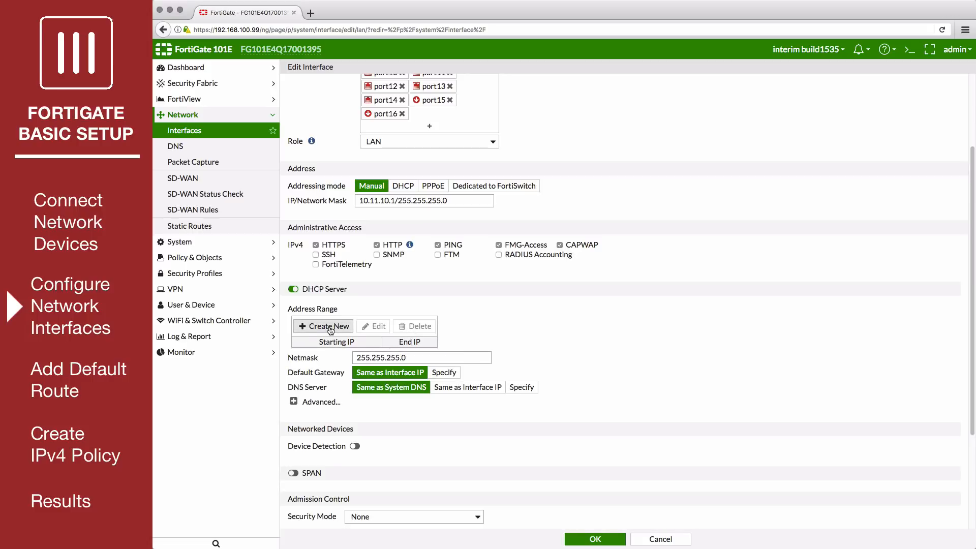
click(330, 328)
click(345, 355)
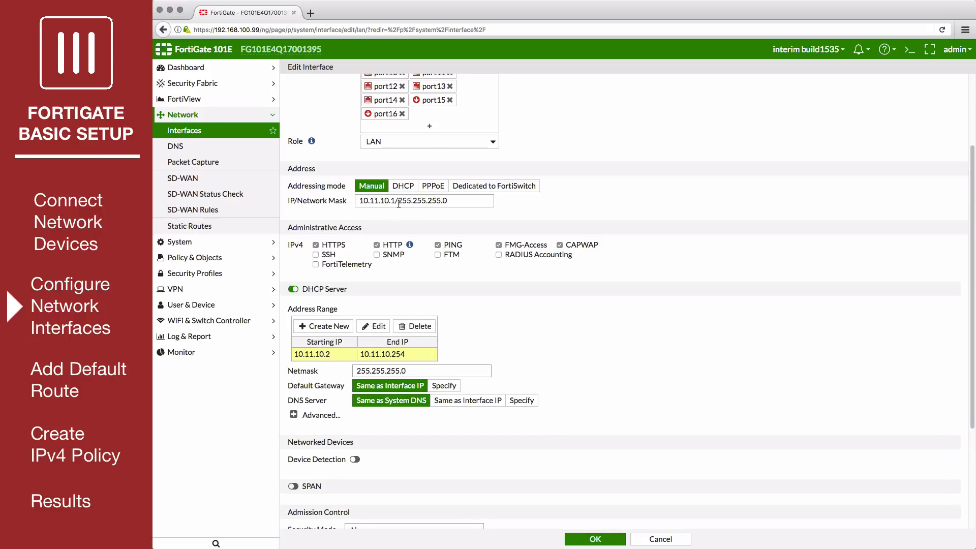
scroll(399, 204, down, 2)
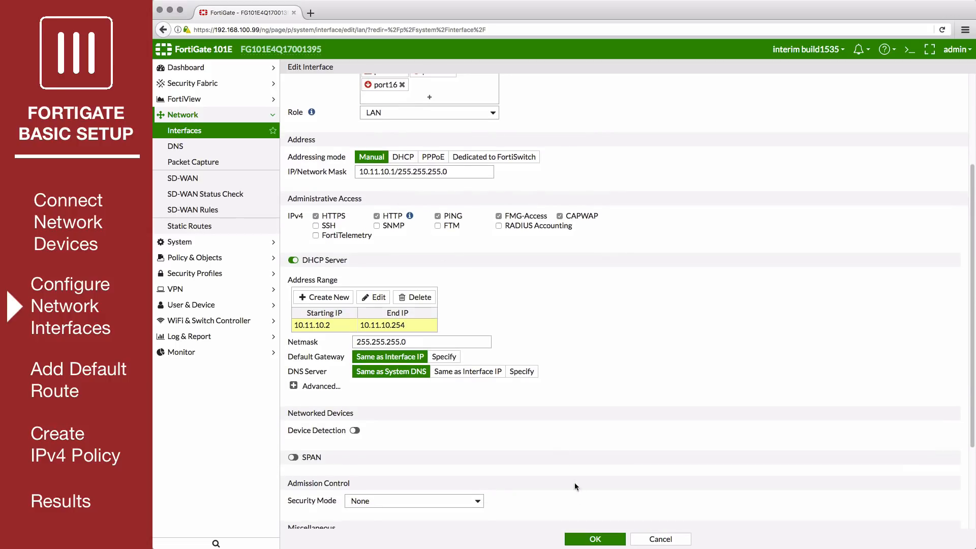
click(592, 540)
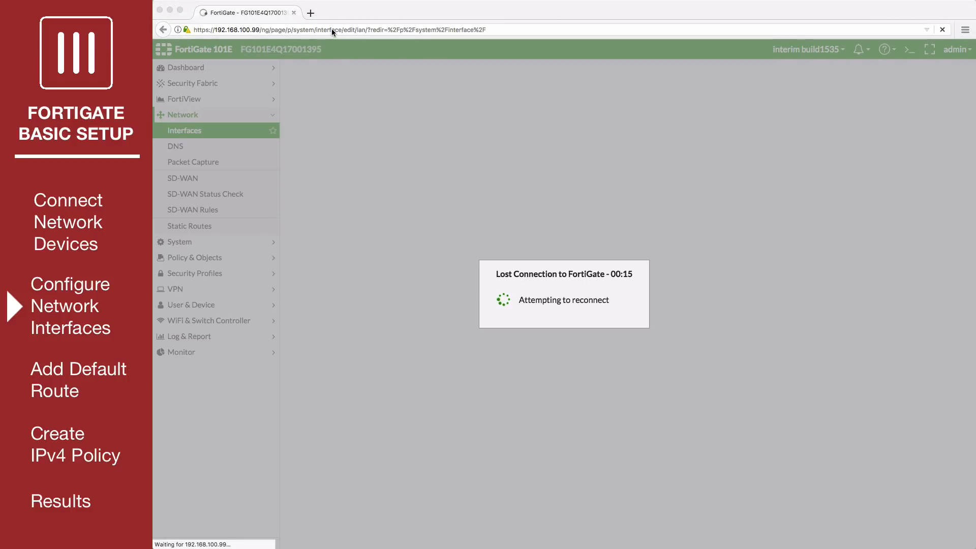
click(331, 29)
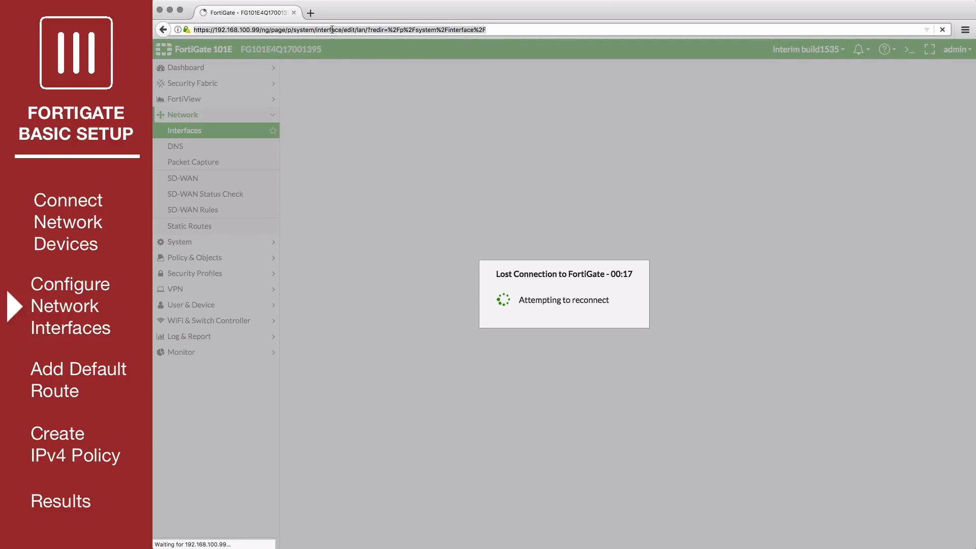
text(10.11.10.1)
key(Return)
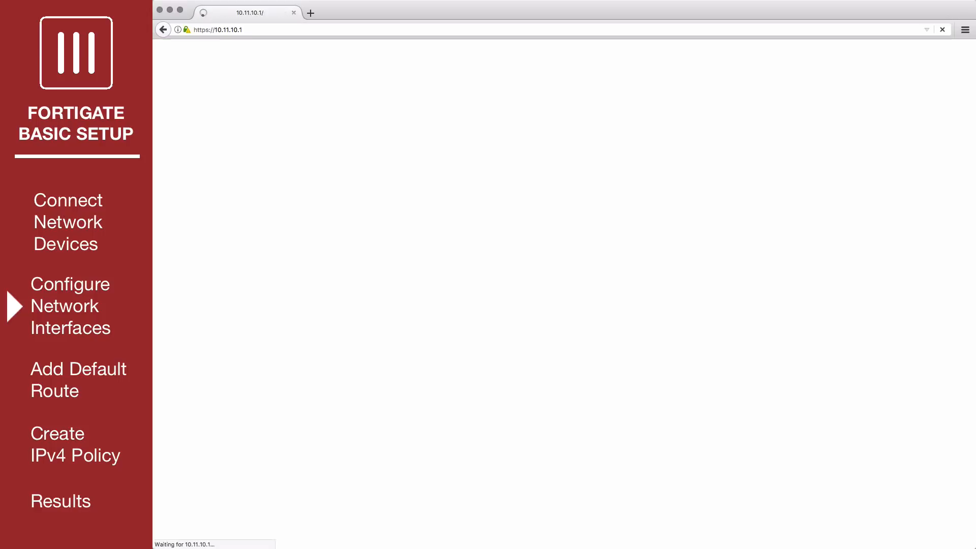
text(admin)
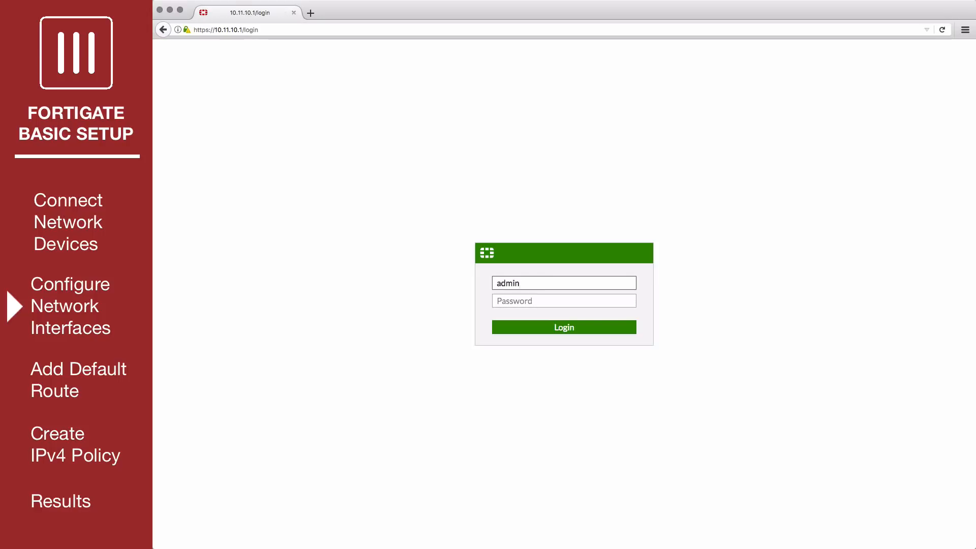
key(Return)
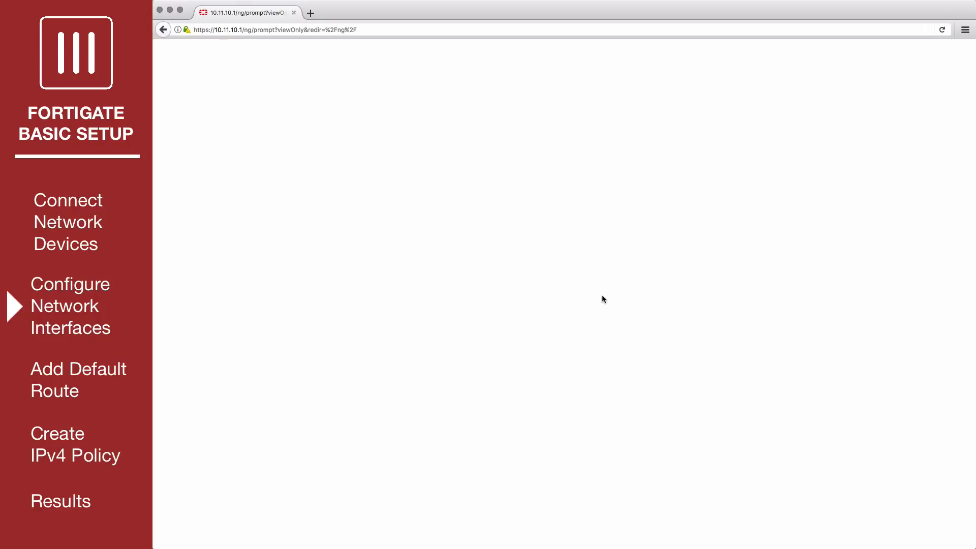
click(601, 330)
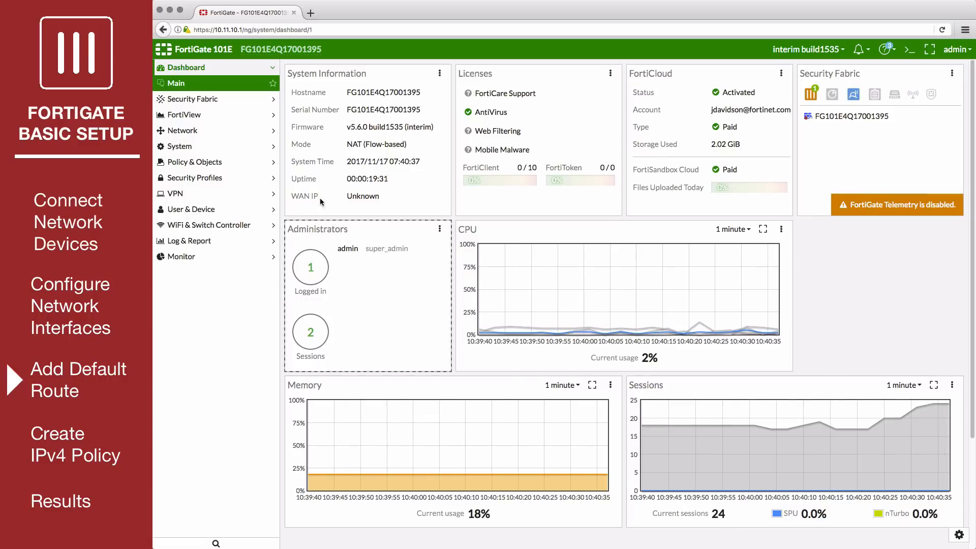
Create a default static route 0.0.0.0/0 via gateway 172.25.176.1 on wan1
click(209, 131)
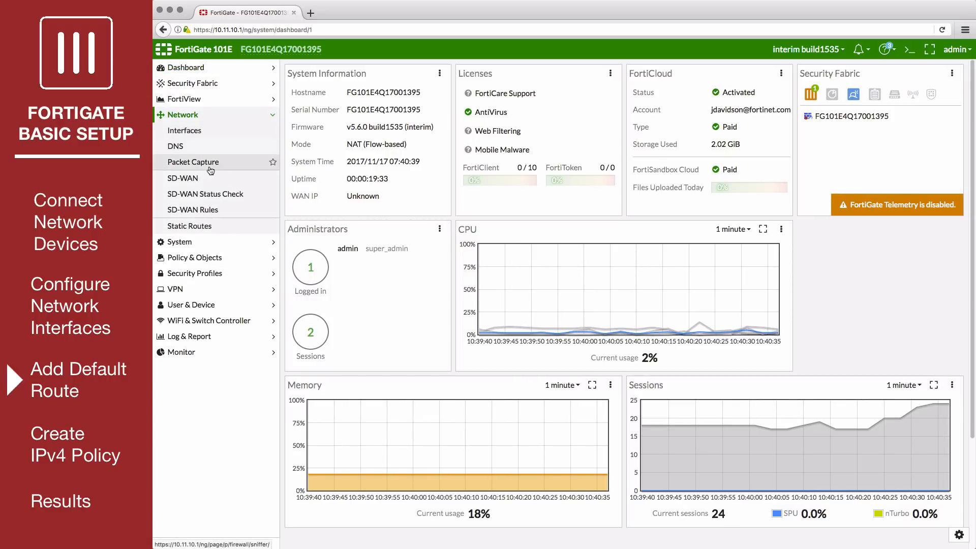
click(211, 229)
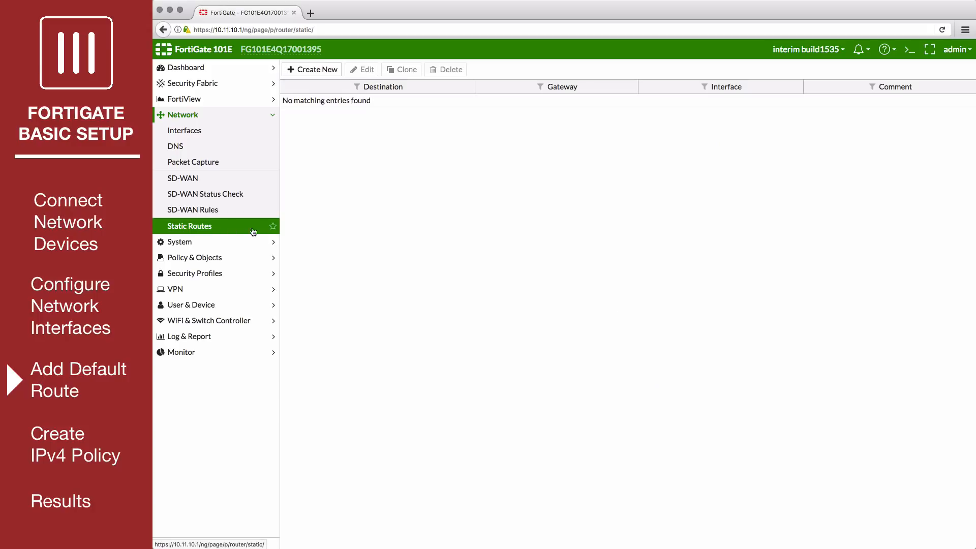
click(331, 71)
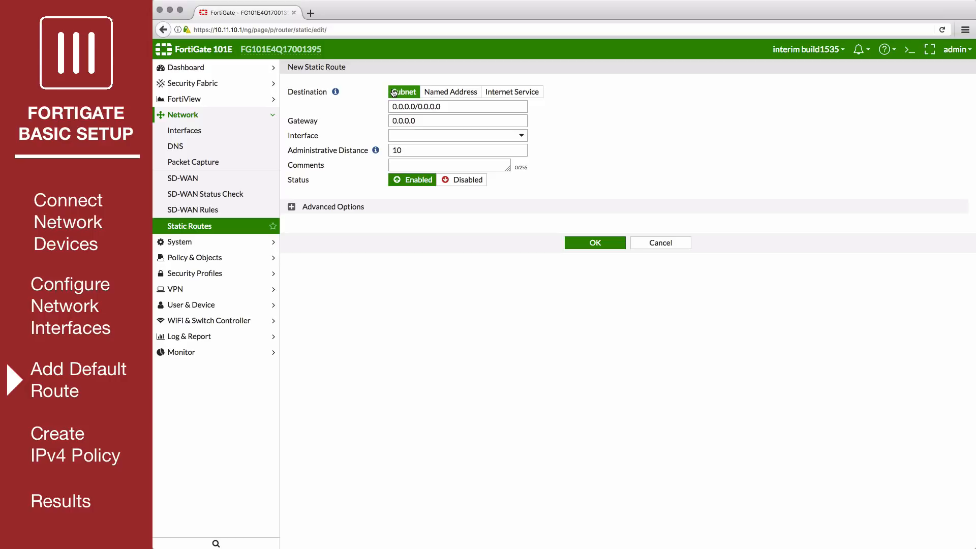
drag(417, 122, 390, 123)
text(172.25.176.)
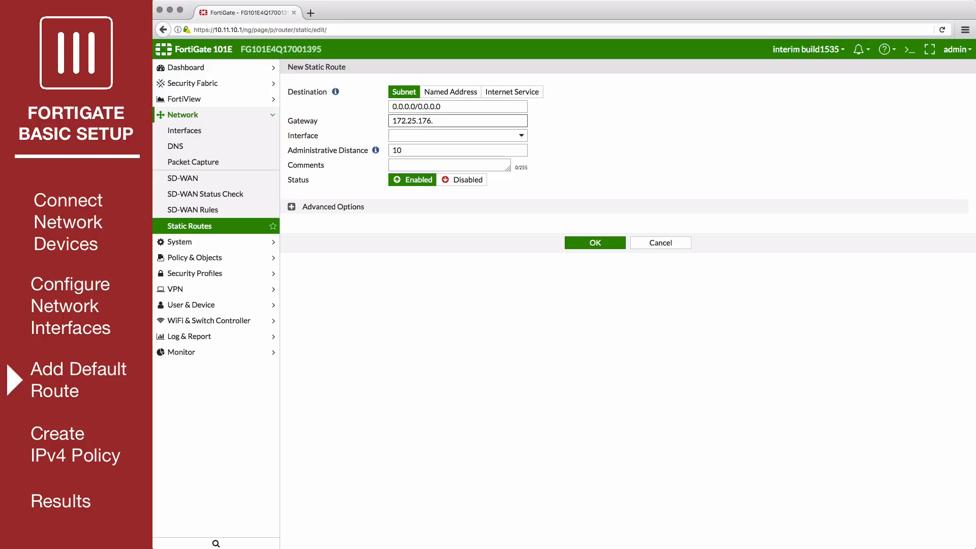
click(437, 137)
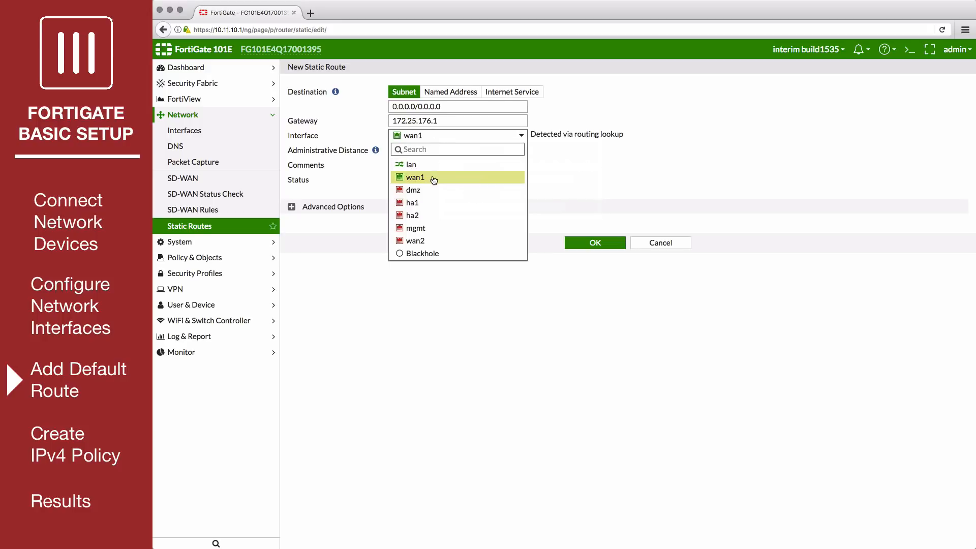
click(435, 178)
click(584, 243)
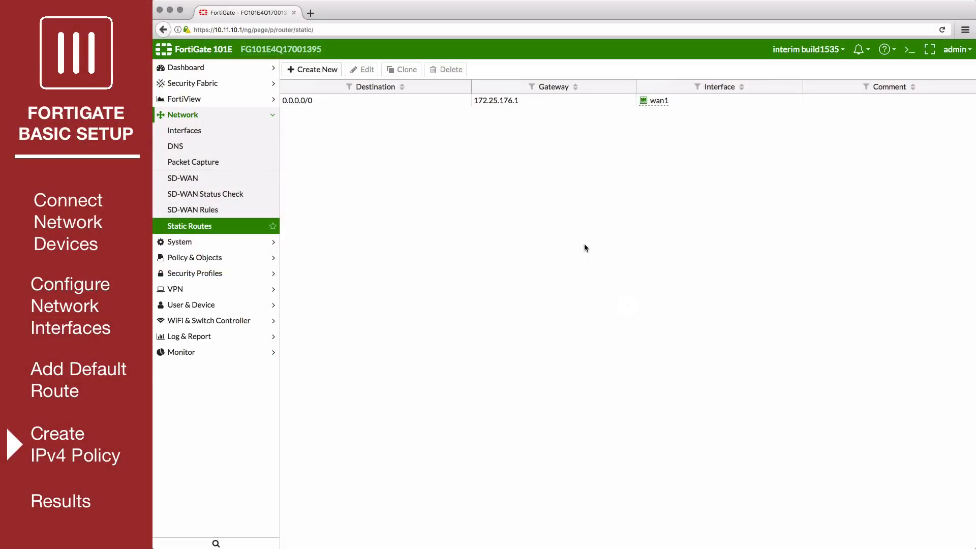
Start a new IPv4 policy named 'internet traffic'
click(245, 260)
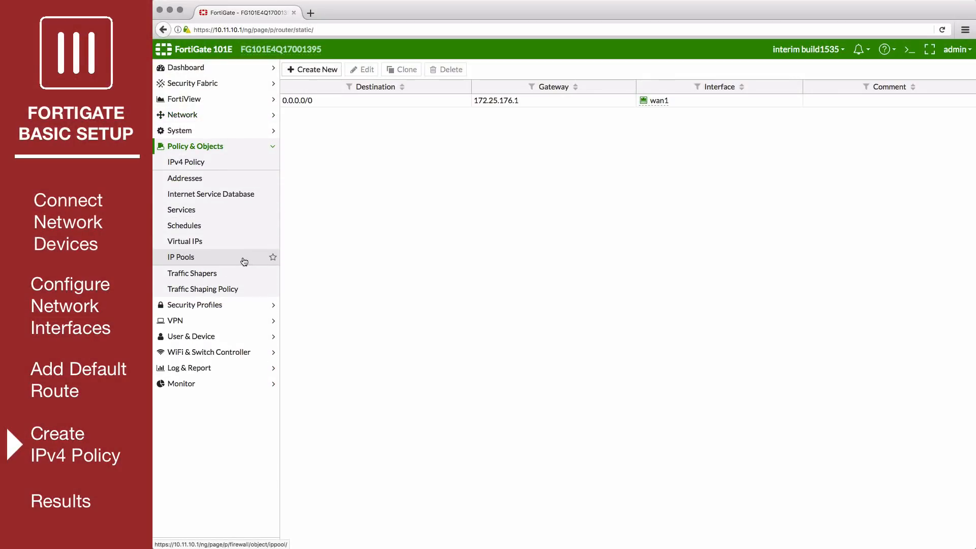
click(212, 164)
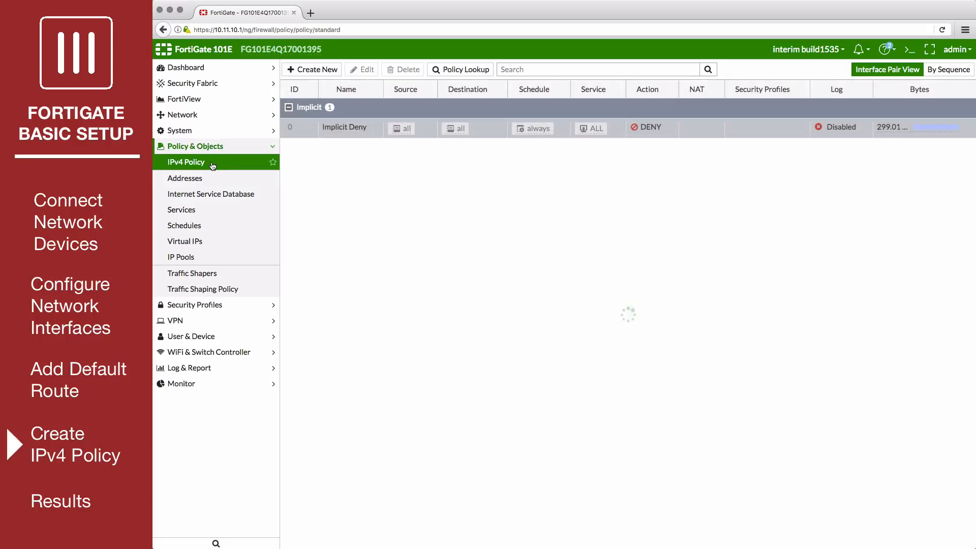
click(310, 71)
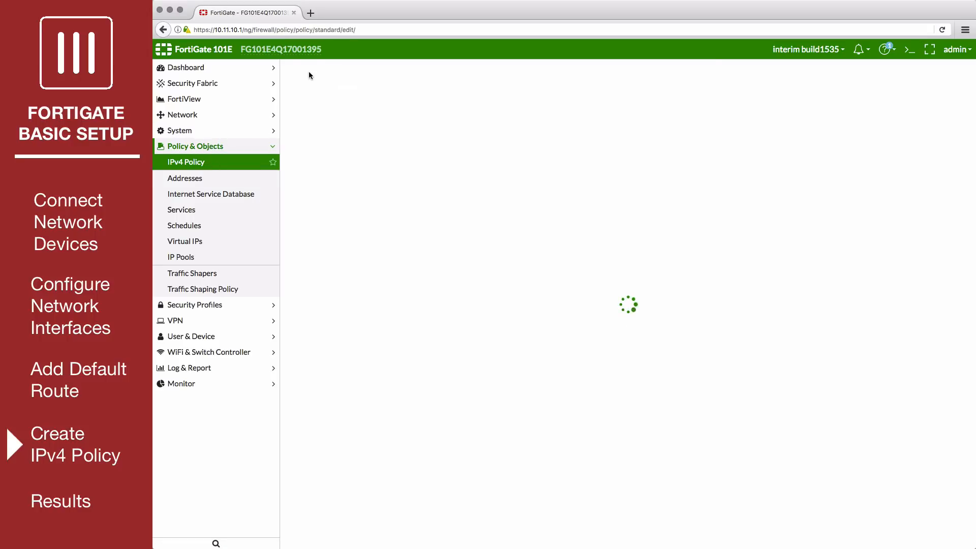
click(367, 96)
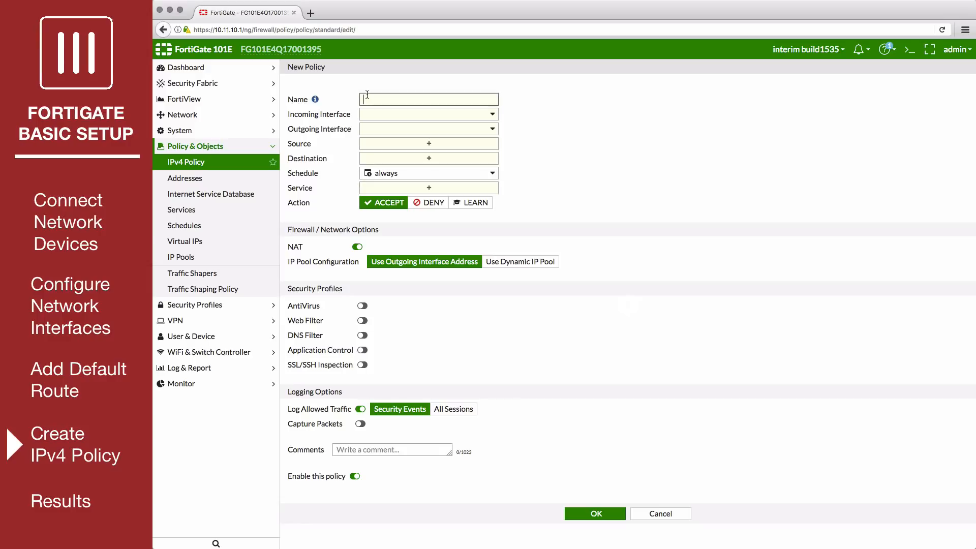
text(internet traffic)
Set lan as the policy's incoming interface and wan1 as outgoing
click(430, 116)
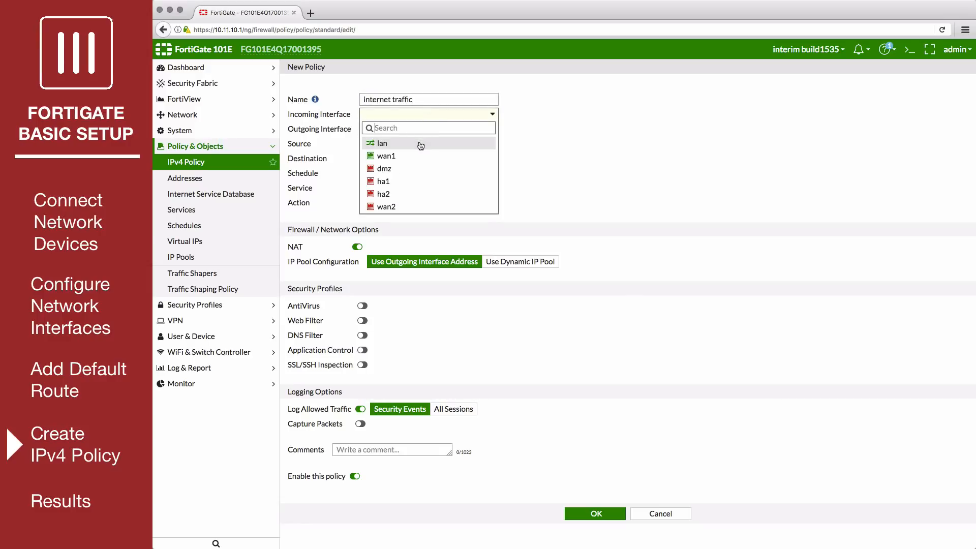
click(420, 144)
click(425, 132)
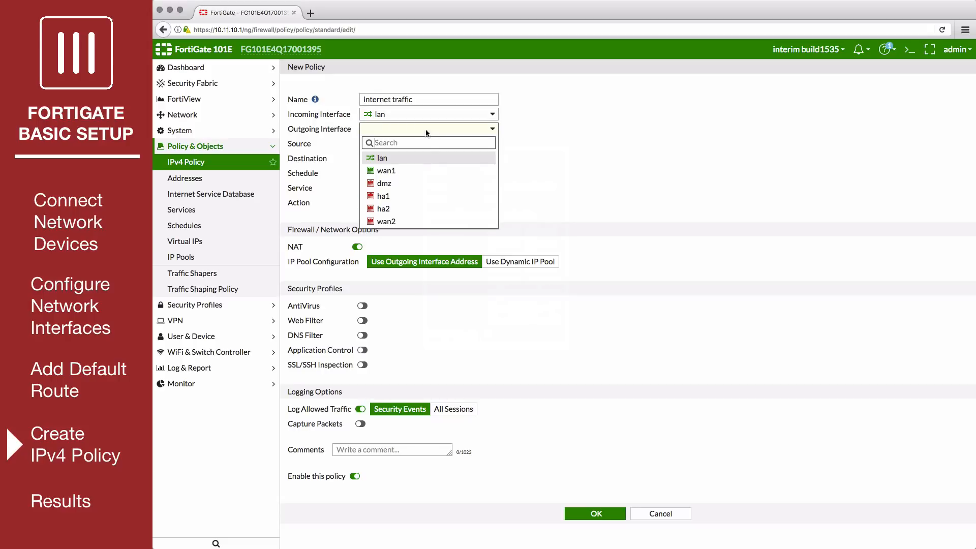
click(421, 170)
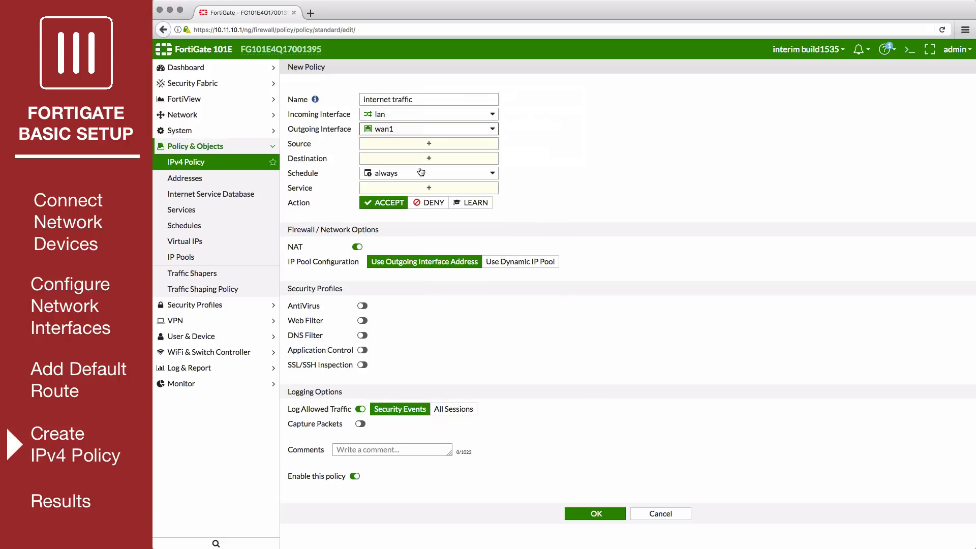
click(427, 144)
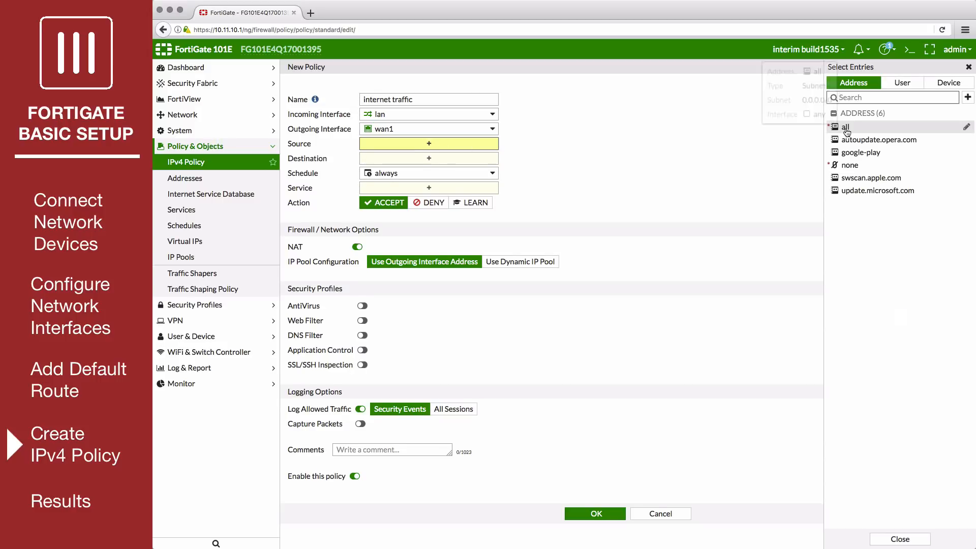
Use all sources, all destinations and ALL services, log all sessions, and save the policy
click(845, 130)
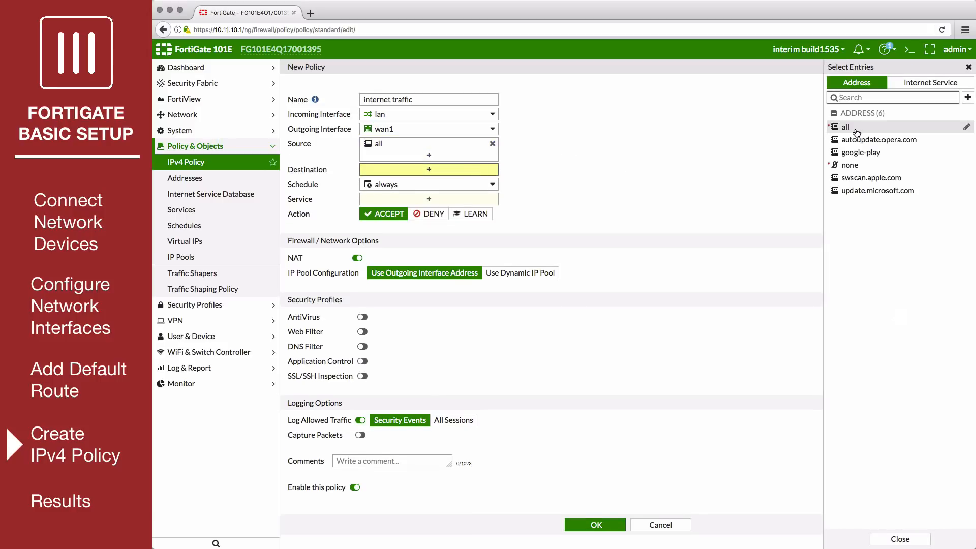
click(844, 129)
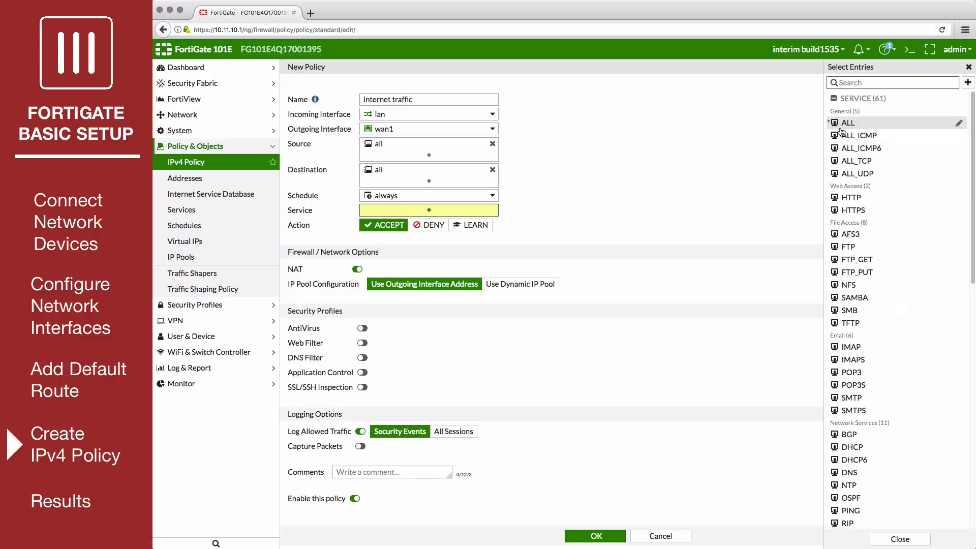
click(841, 126)
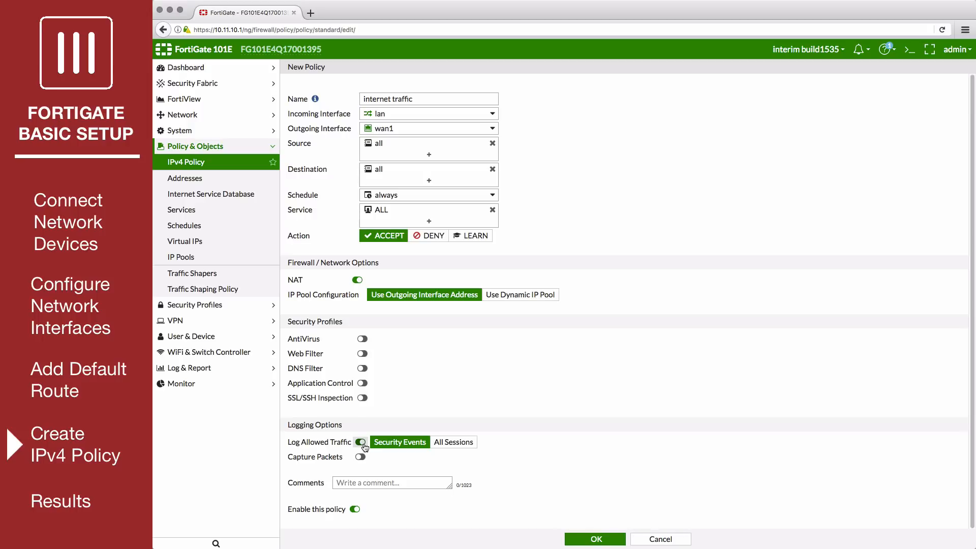
click(453, 443)
click(591, 540)
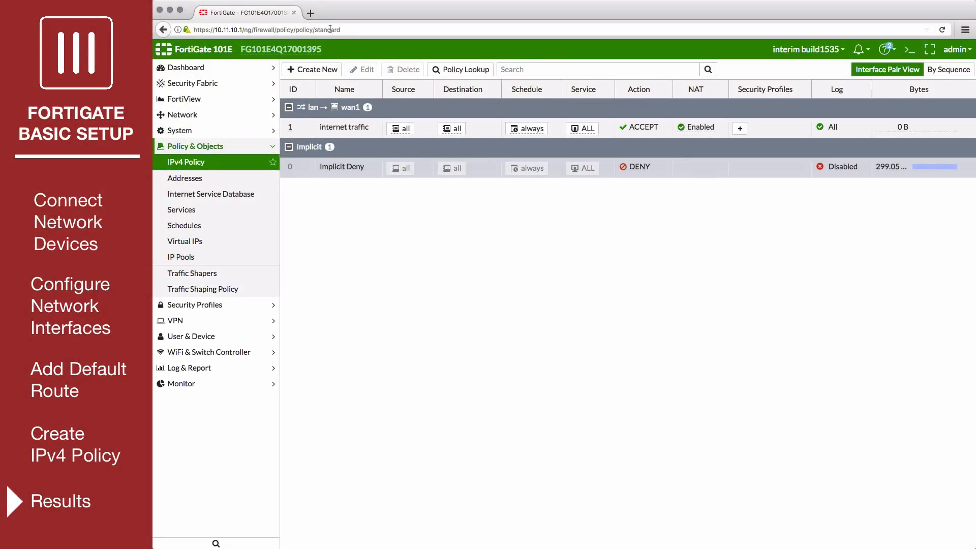
click(312, 14)
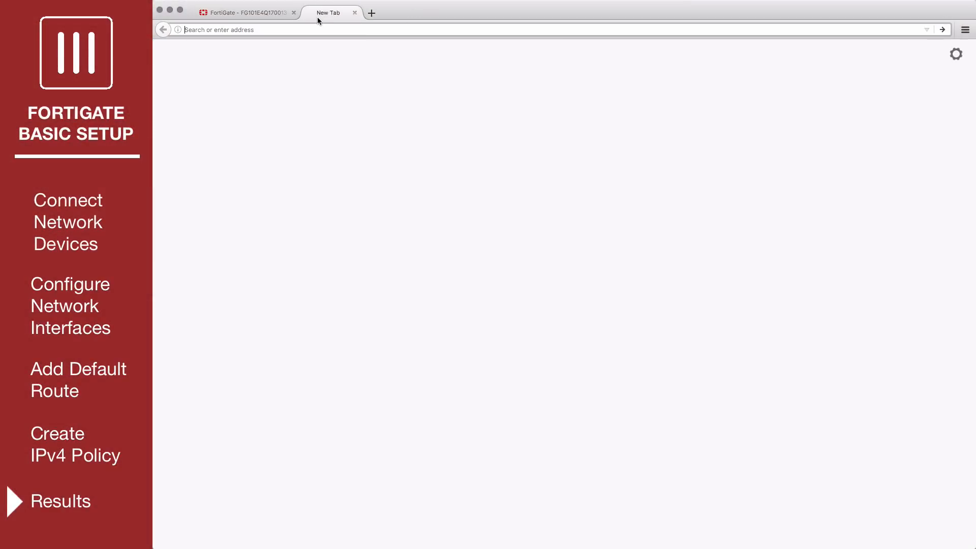
text(net.com)
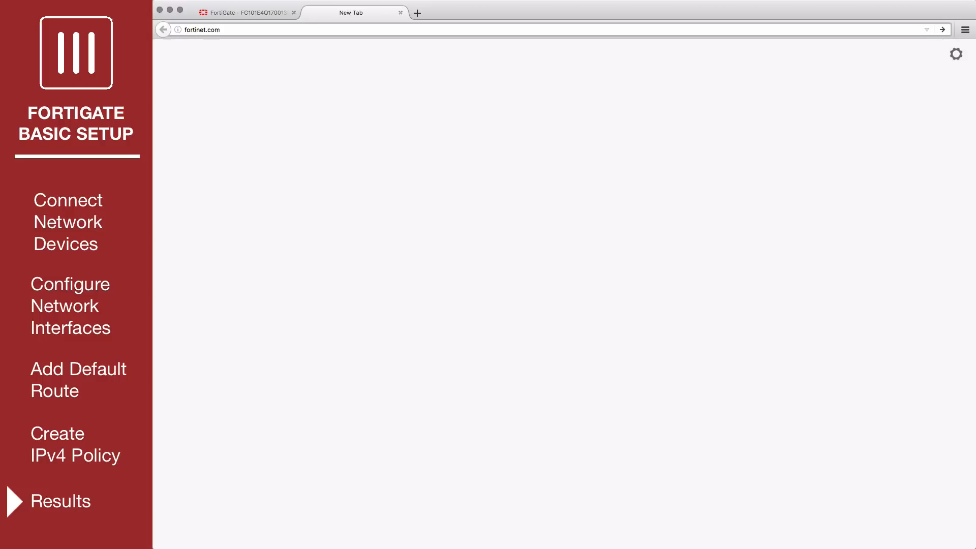
key(Return)
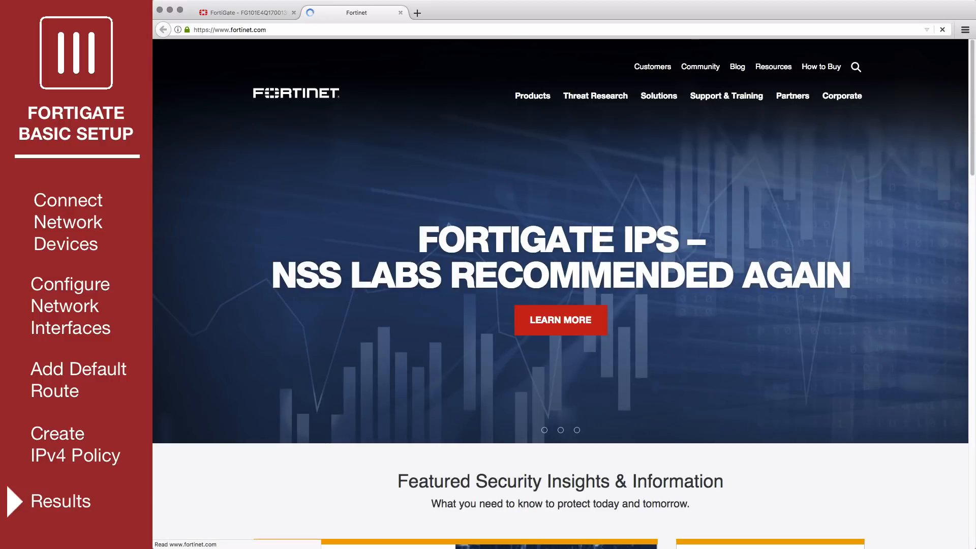
scroll(370, 198, down, 7)
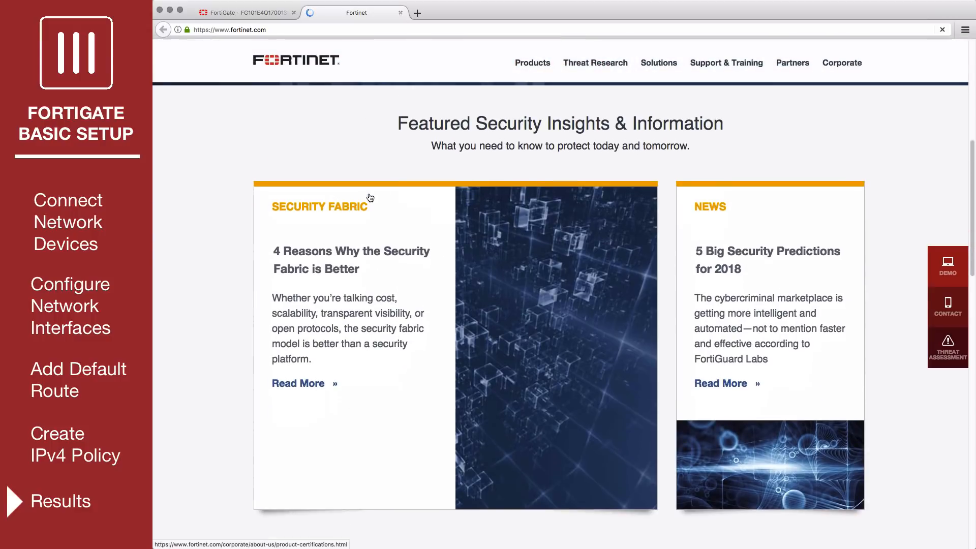
scroll(368, 193, down, 8)
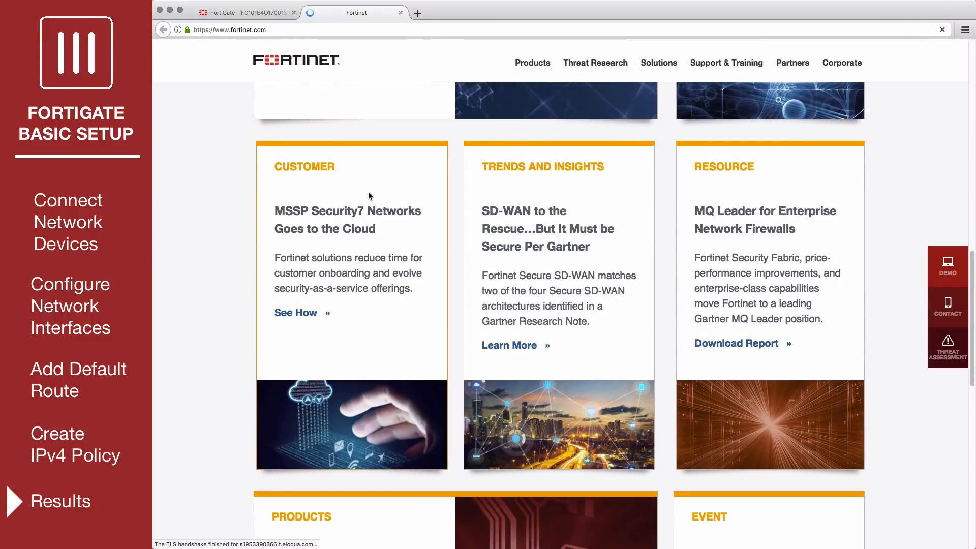
Back in the FortiGate tab, show FortiView's All Sessions list
click(240, 13)
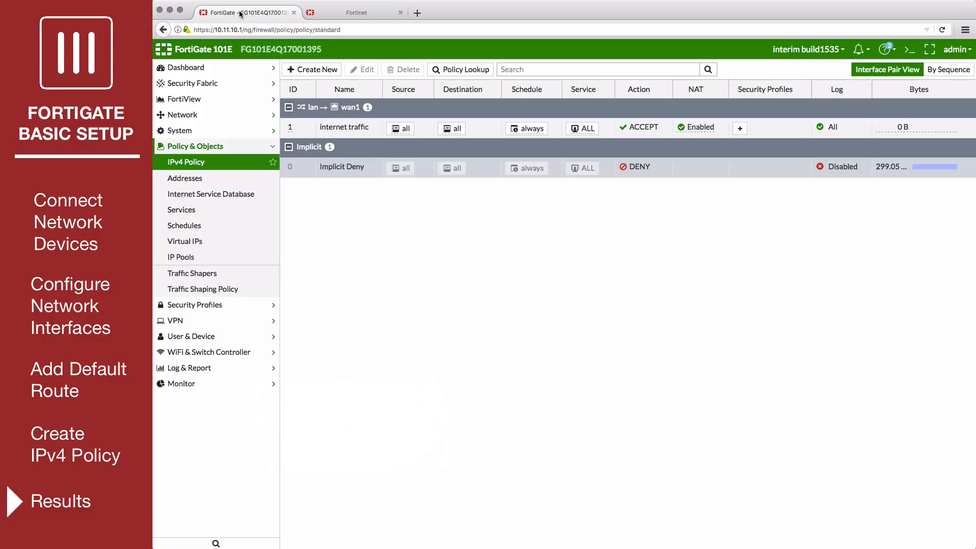
click(211, 99)
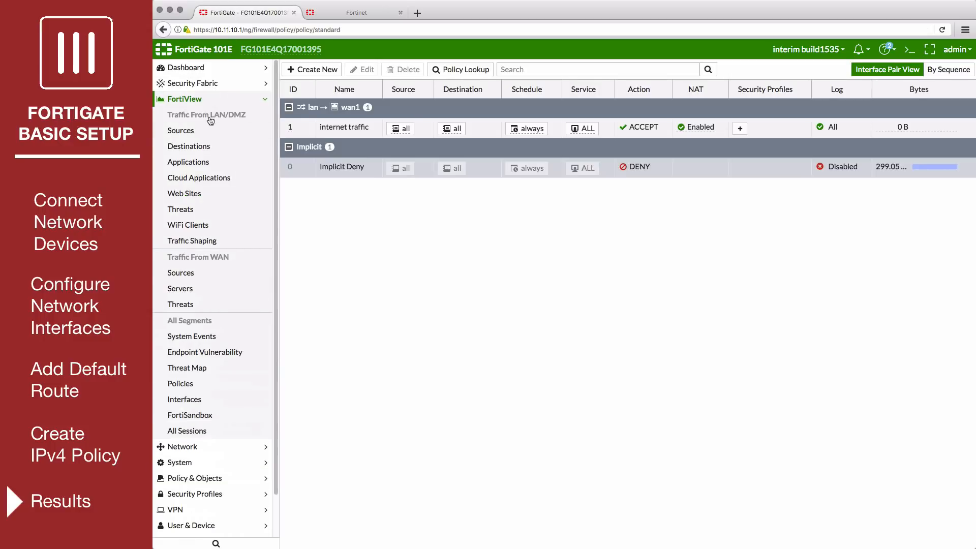
click(204, 432)
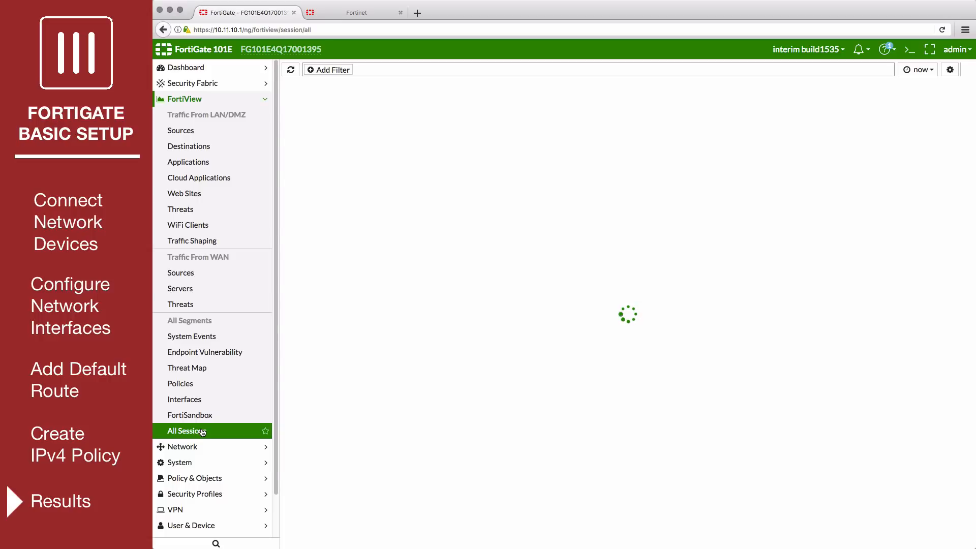